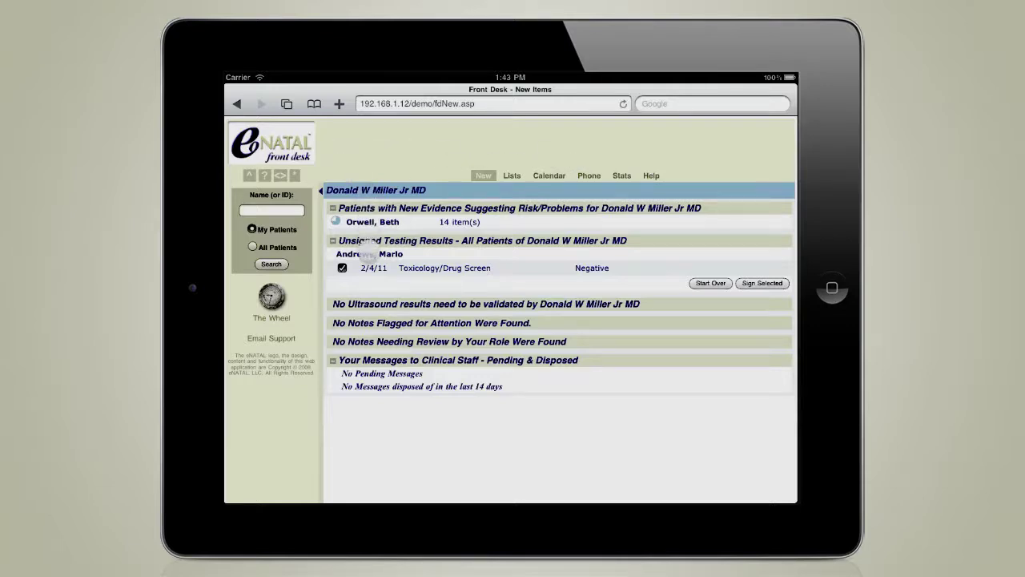
From Unsigned Testing Results, open the chart of the patient with the unsigned Toxicology/Drug Screen.
click(369, 252)
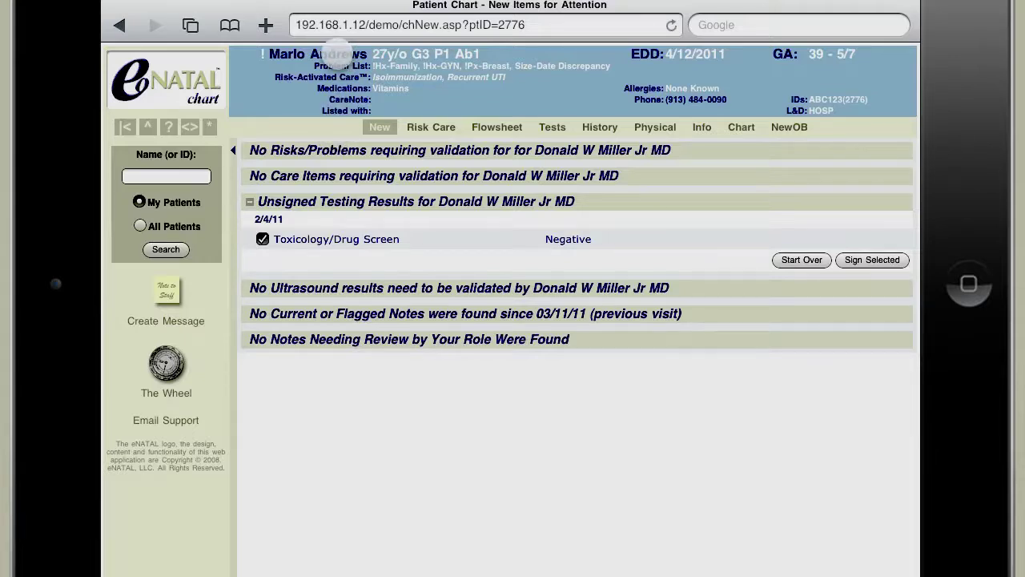
click(337, 55)
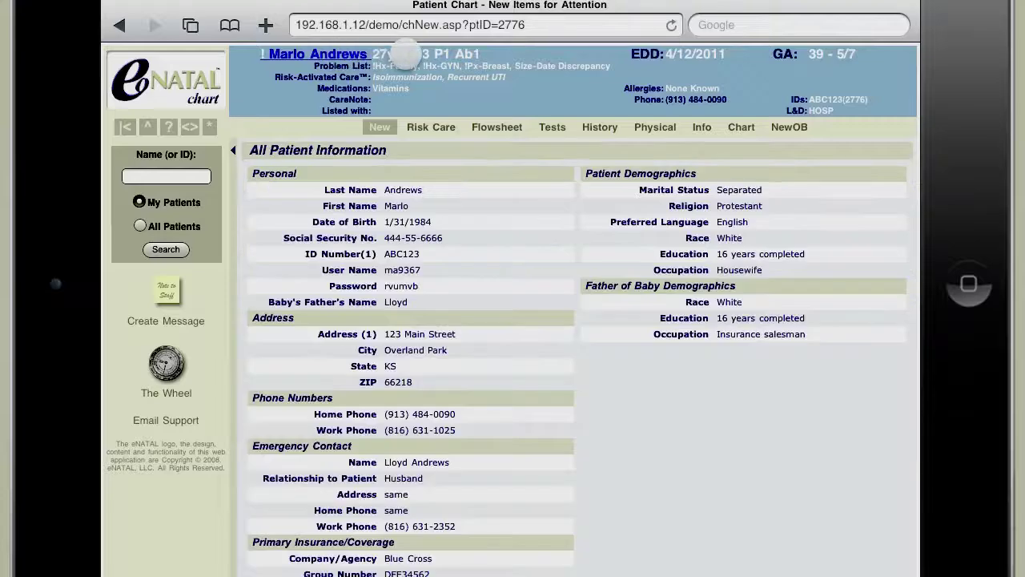
click(404, 55)
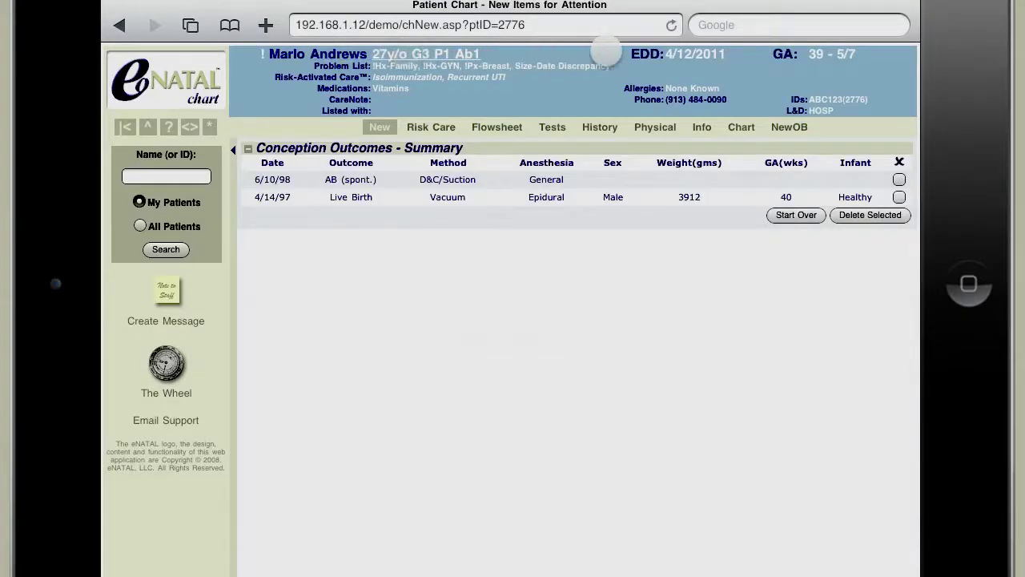
click(693, 53)
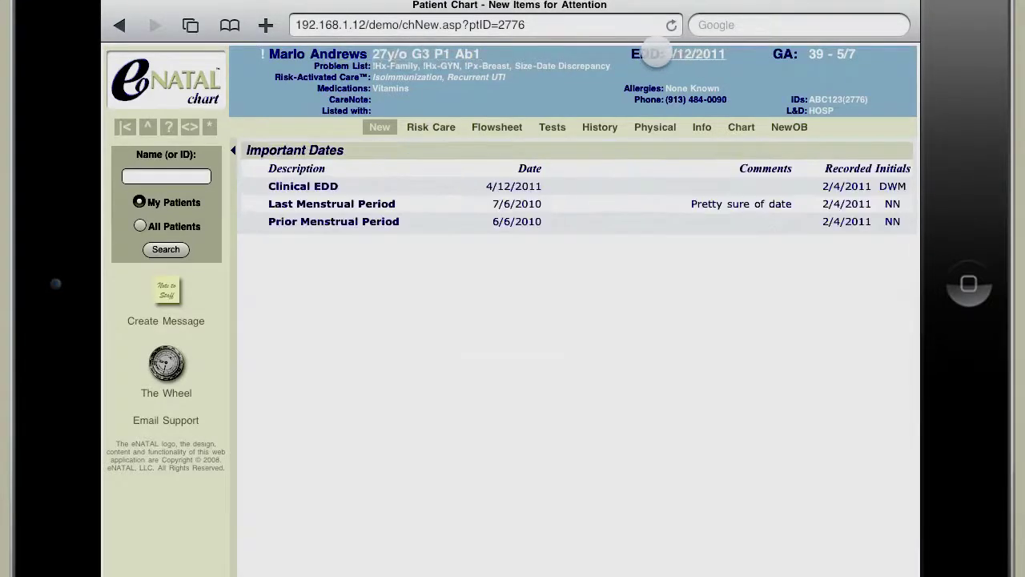
click(650, 54)
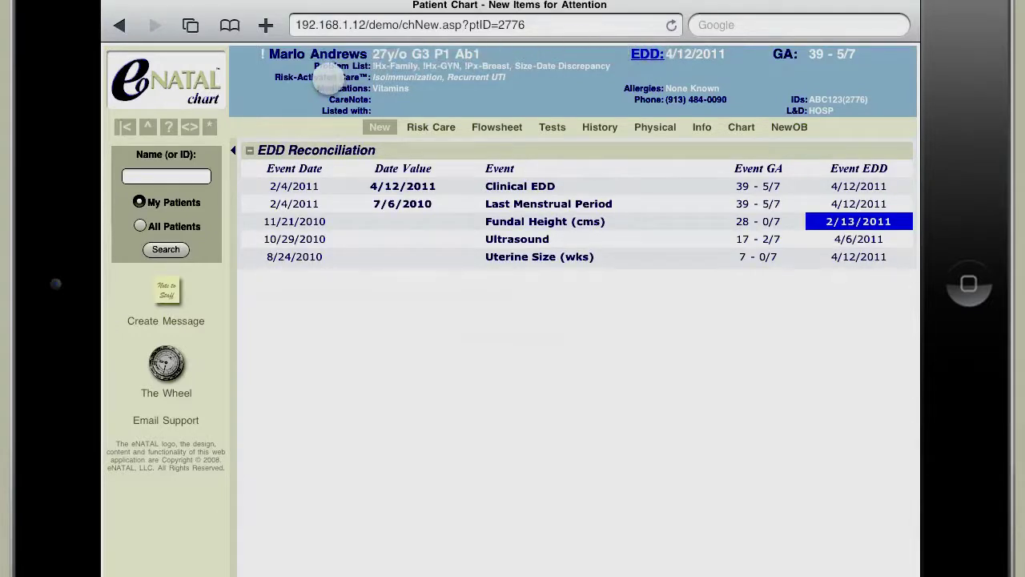
click(323, 77)
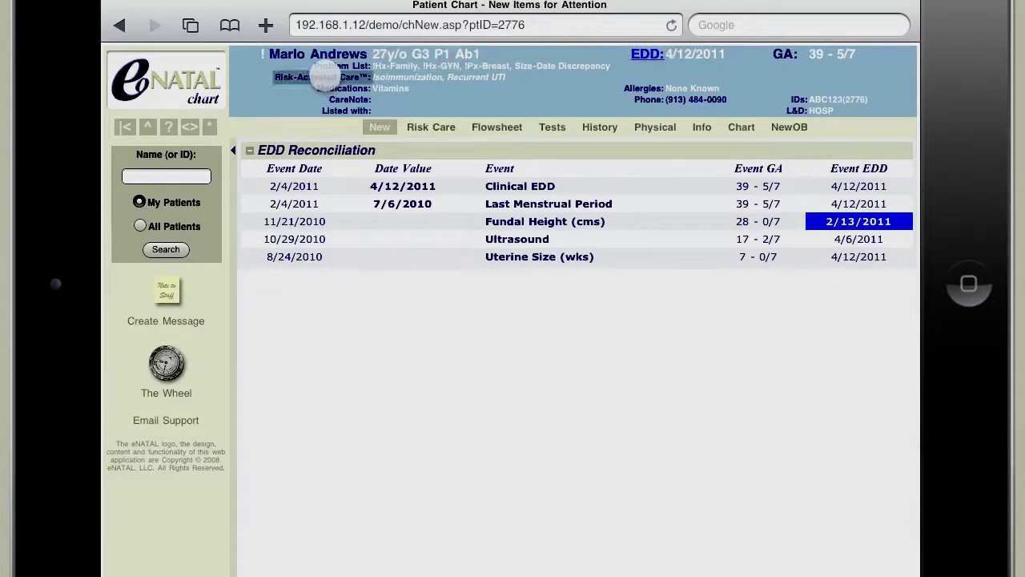
click(379, 126)
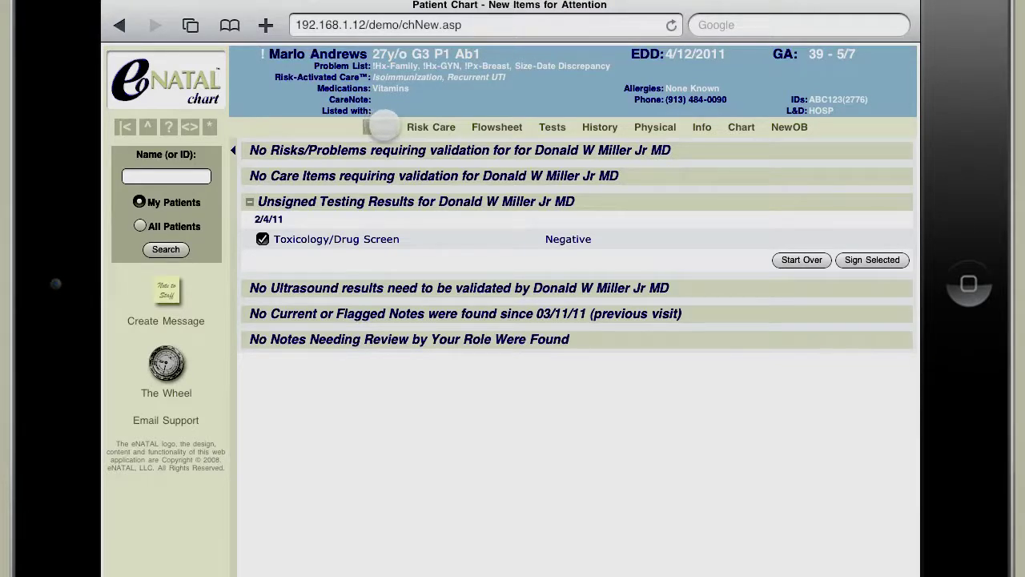
click(506, 126)
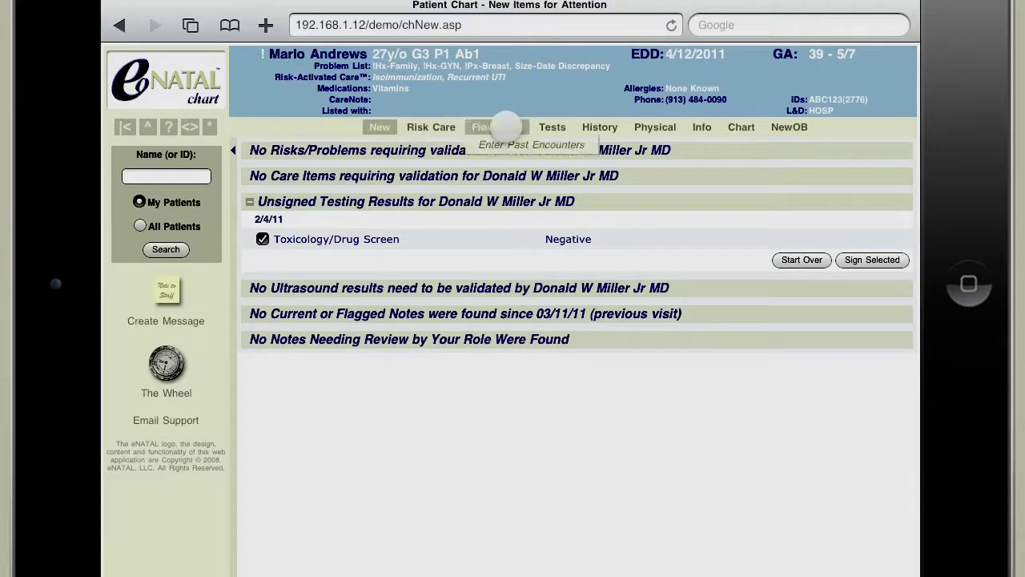
Graph the BP Sys trend on the Prenatal Flowsheet, hide the graph, then collapse the flowsheet table.
click(506, 125)
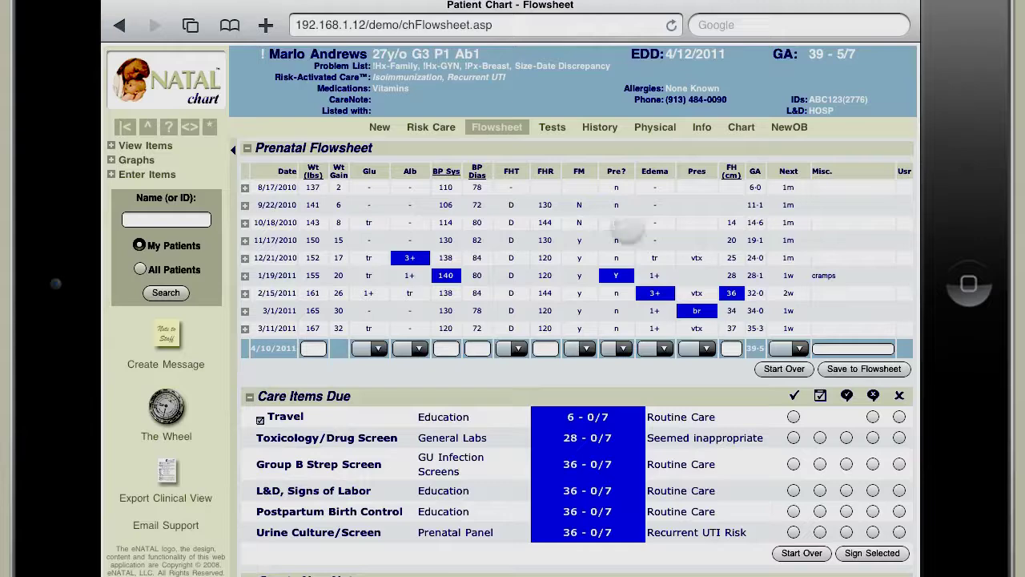
click(446, 171)
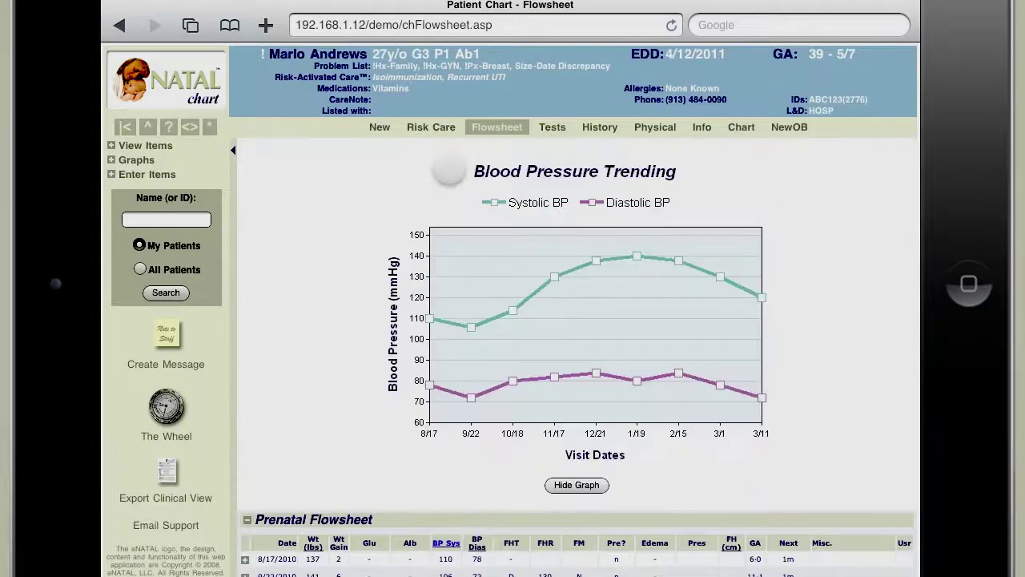
click(594, 484)
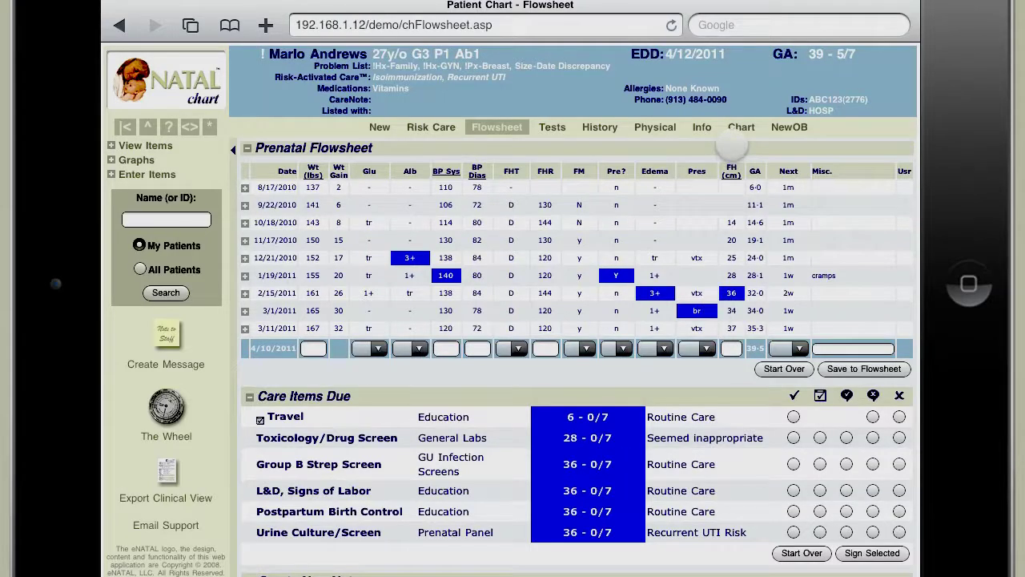
click(732, 145)
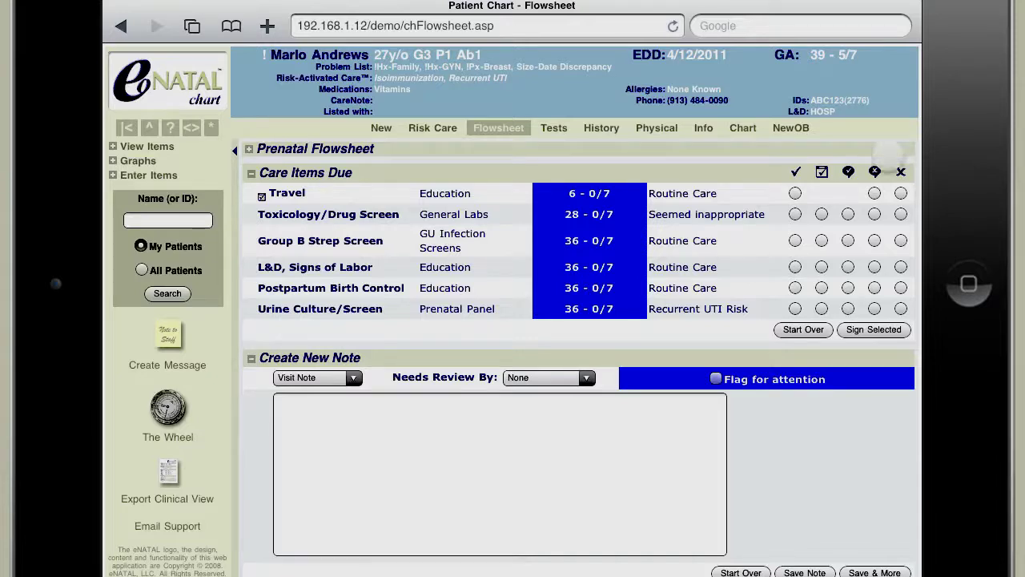
Collapse Care Items Due, check the Visit Note types without changing it, then go to History.
click(727, 174)
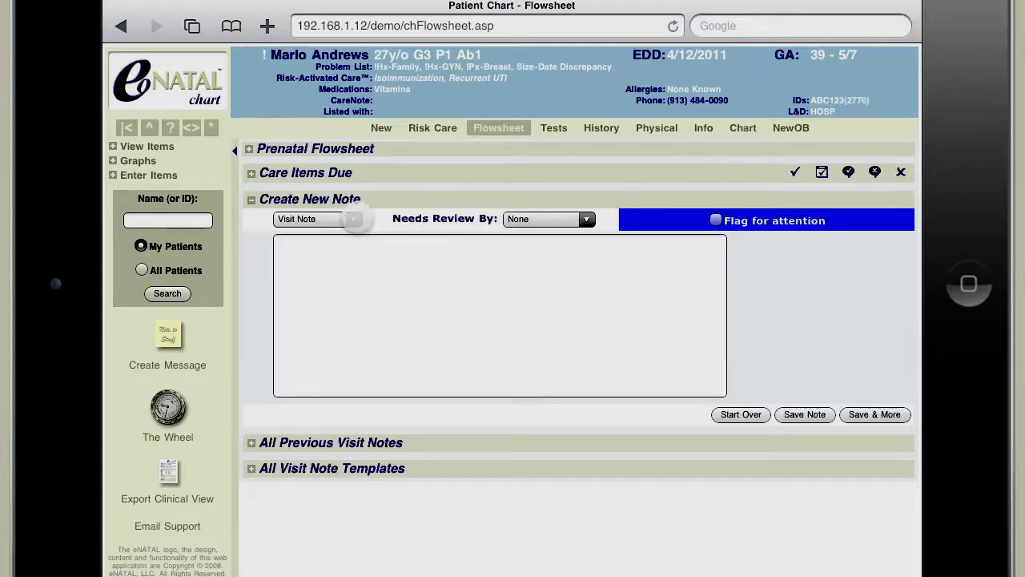
click(354, 219)
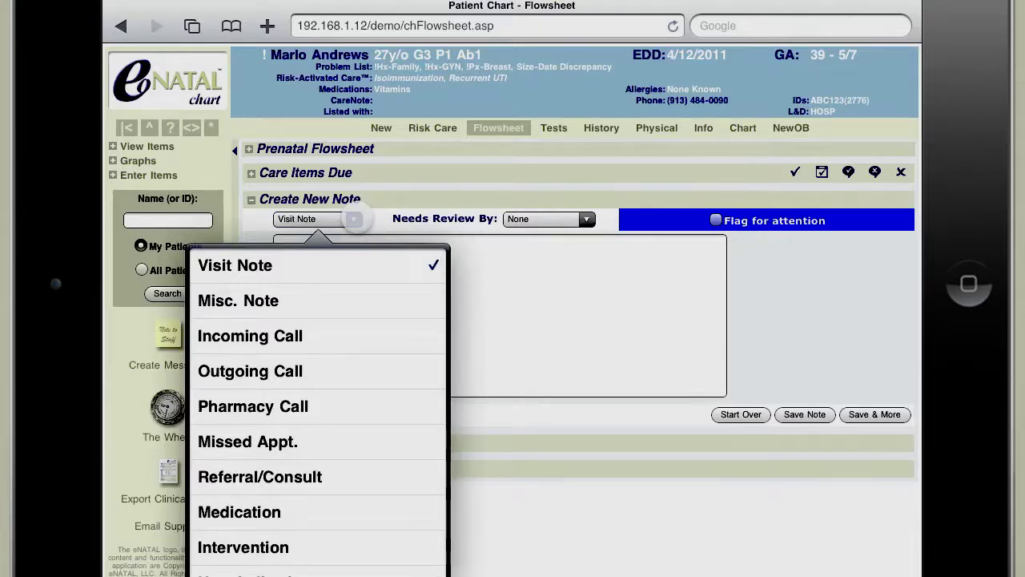
click(852, 263)
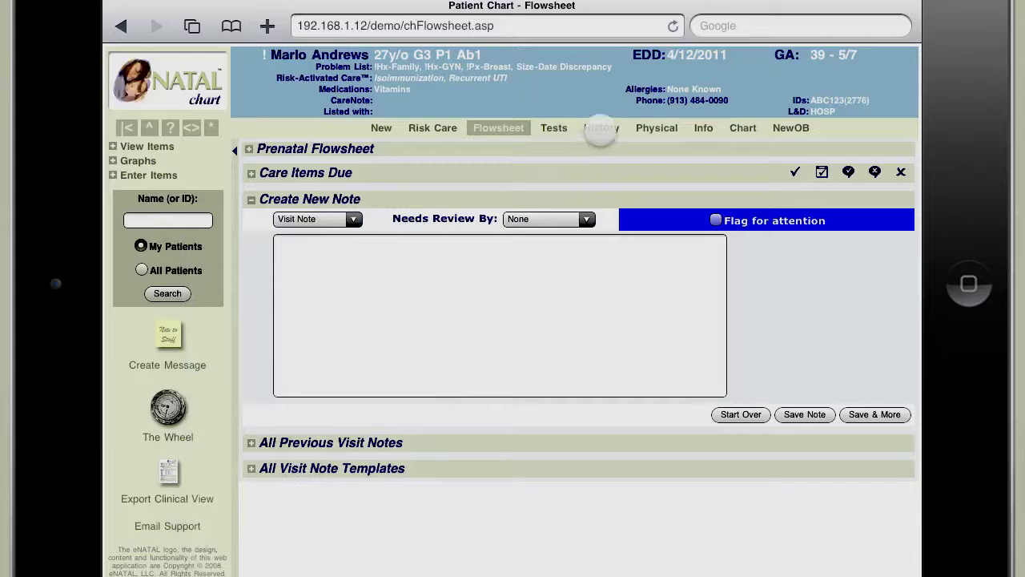
click(601, 128)
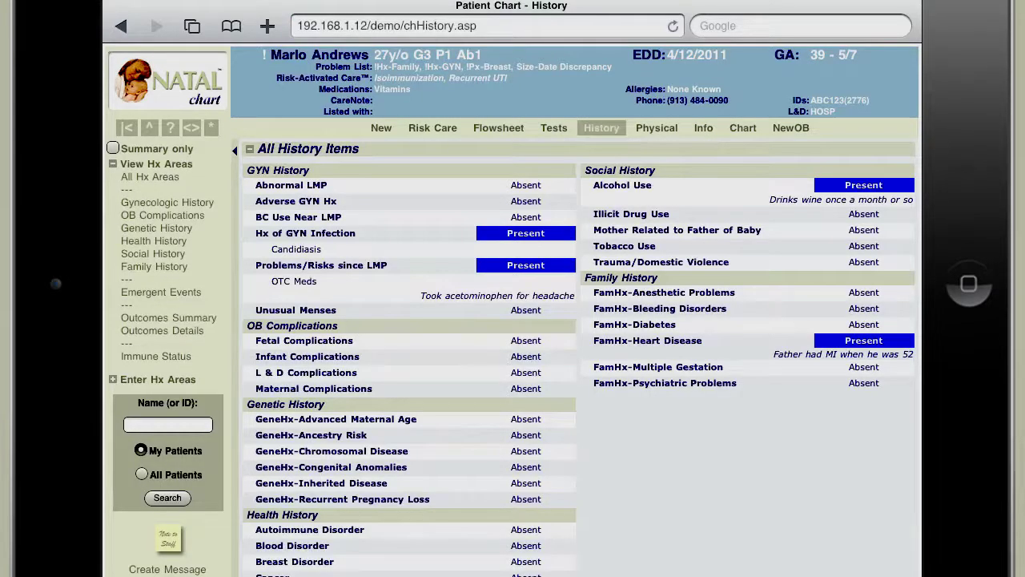
Open the Gynecologic History entry form from the History options.
click(591, 128)
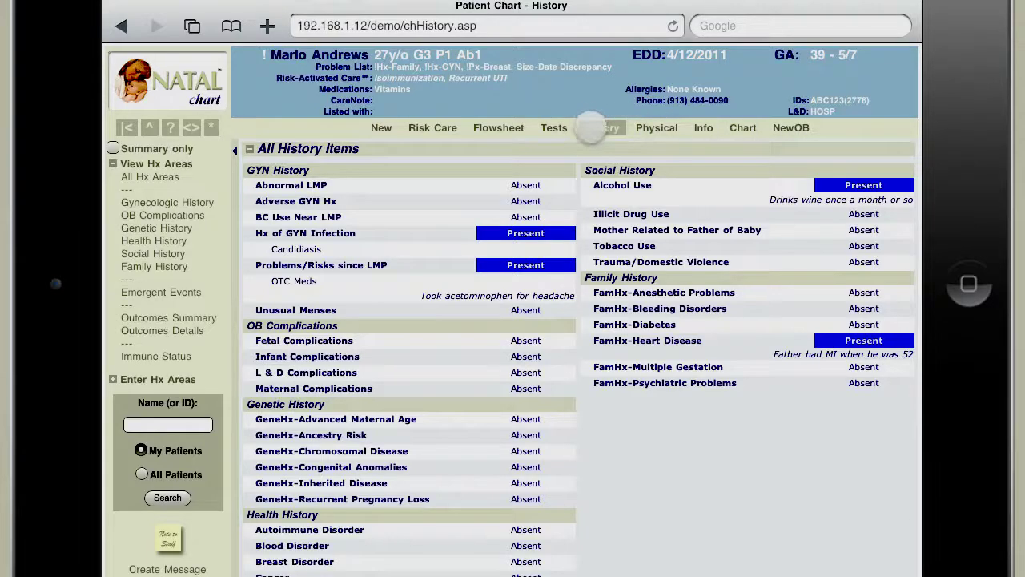
click(608, 146)
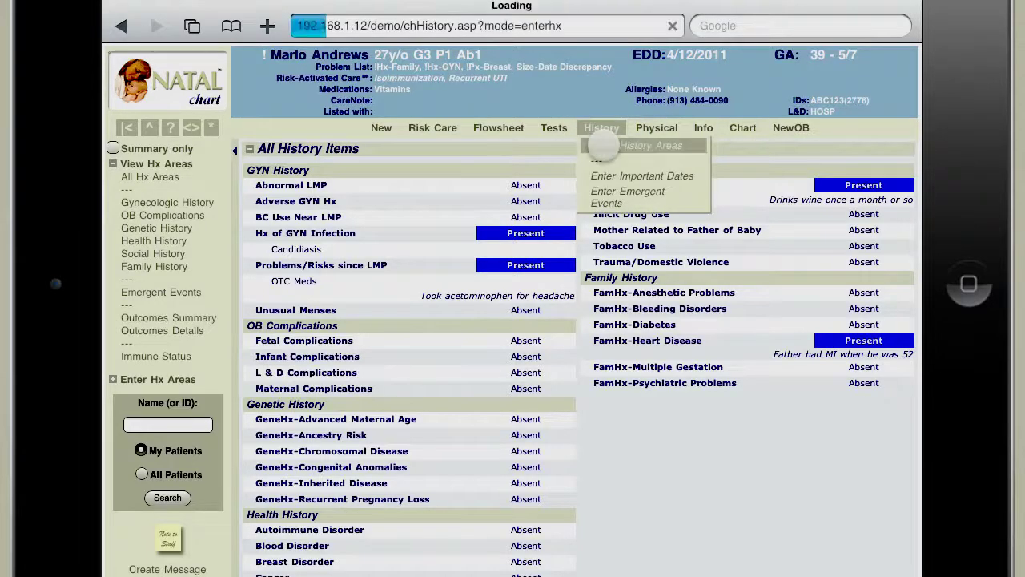
click(169, 249)
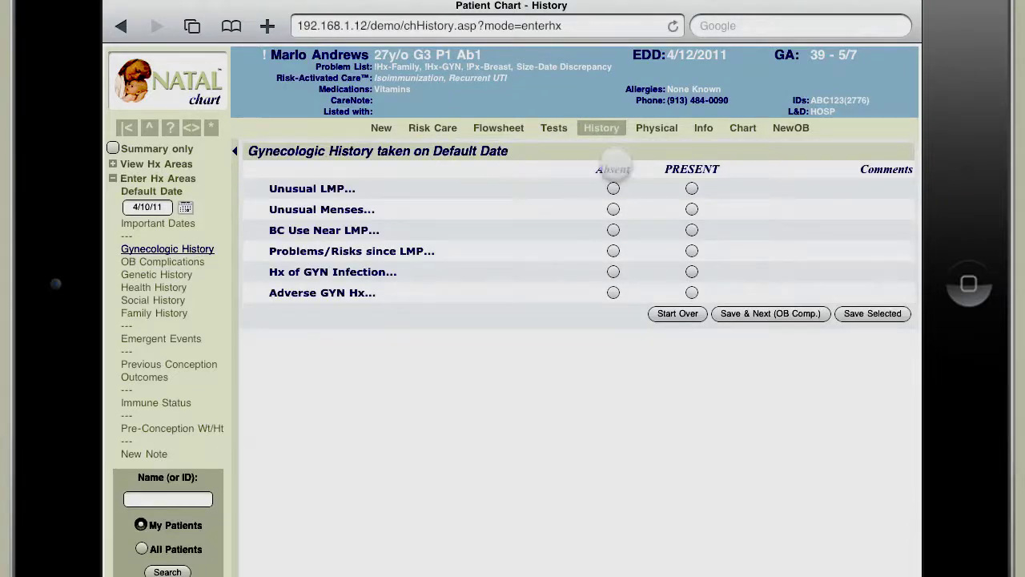
Mark all gynecologic items Absent except Problems/Risks since LMP: Present, with Birth Control Use.
click(613, 169)
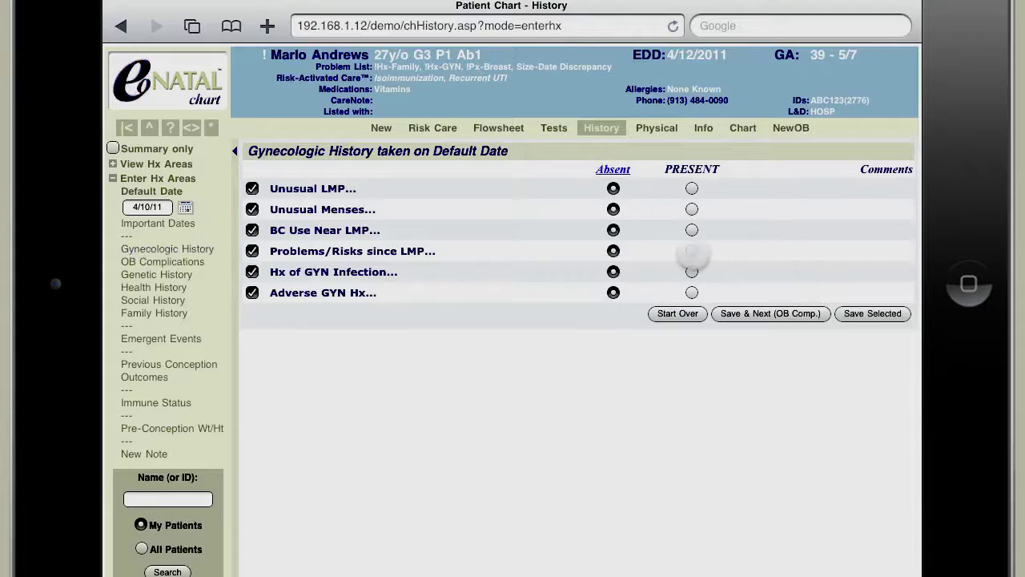
click(692, 251)
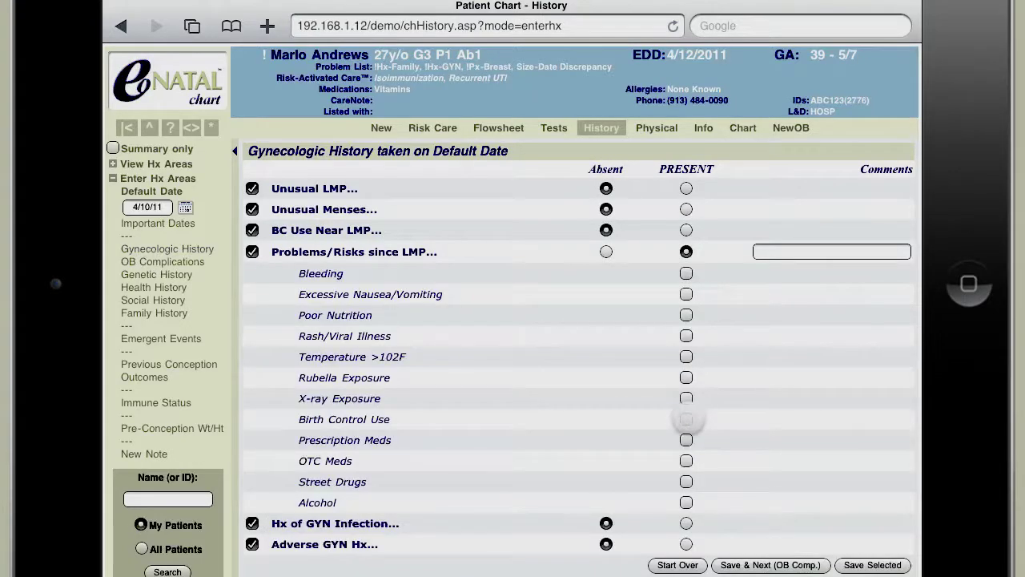
click(686, 419)
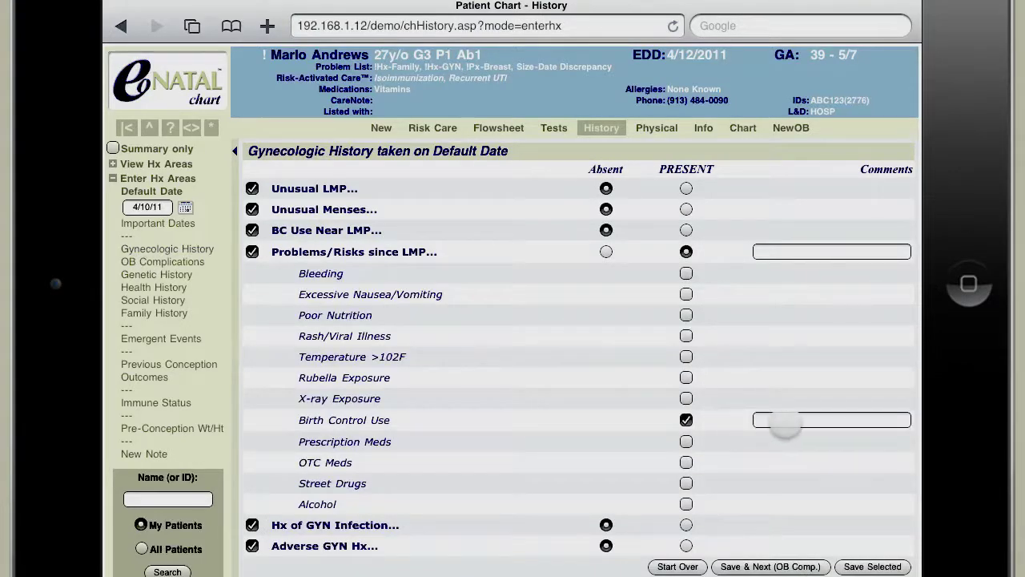
click(781, 422)
click(885, 557)
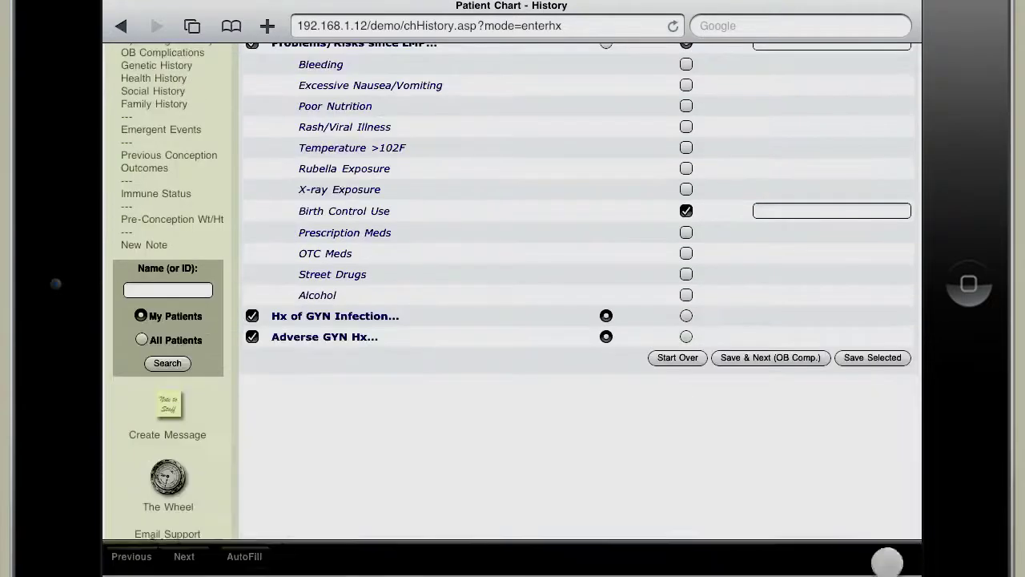
drag(531, 217, 520, 560)
click(656, 128)
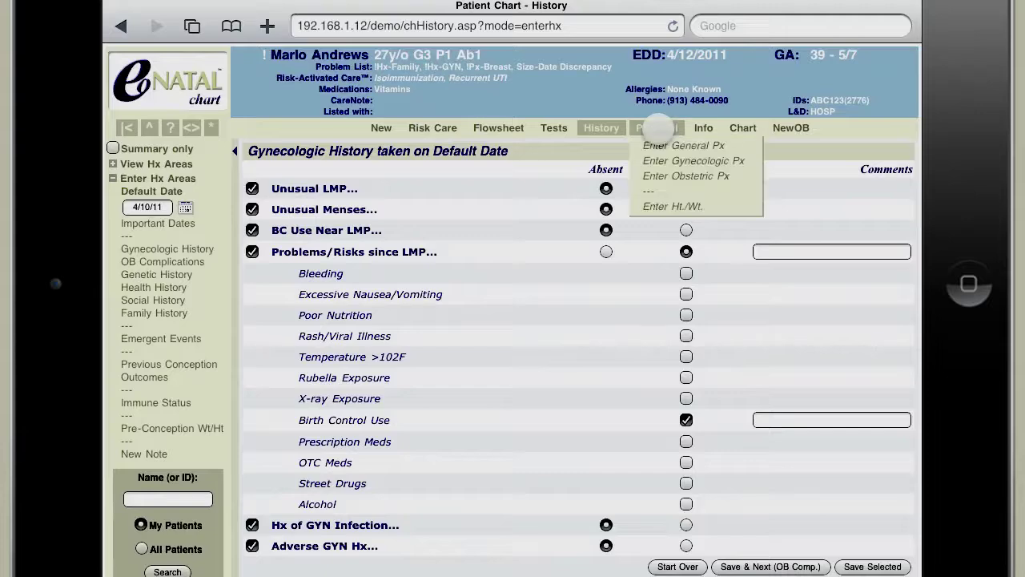
Go to Physical, then Tests > Enter Tests, and open the Prenatal Panel result form.
click(657, 128)
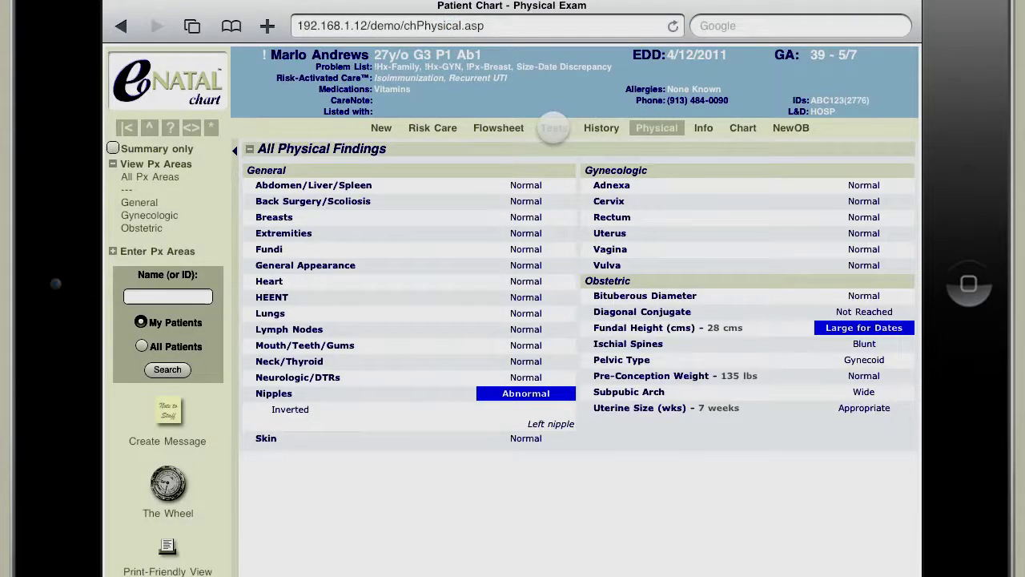
click(553, 128)
click(553, 128)
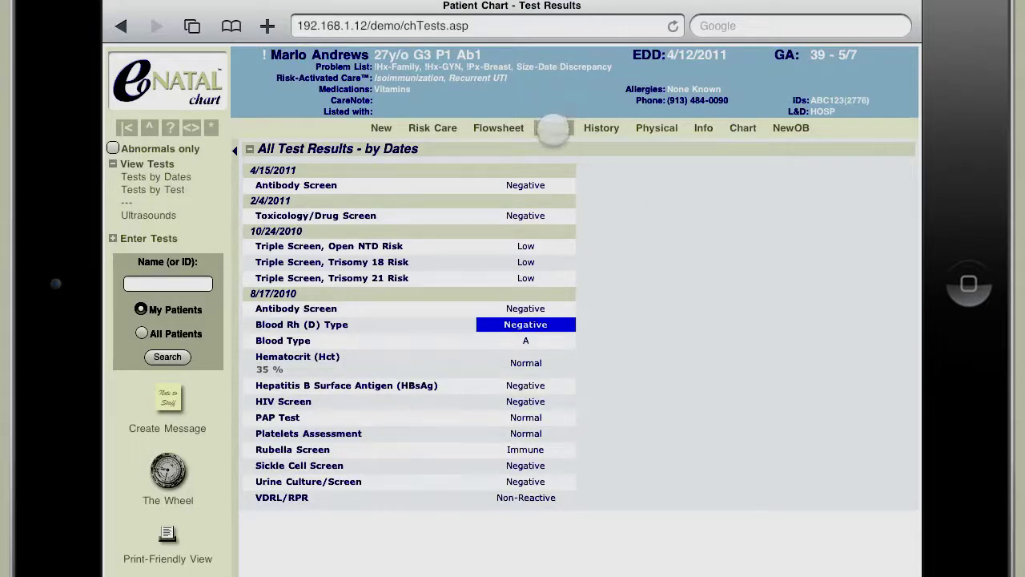
click(554, 128)
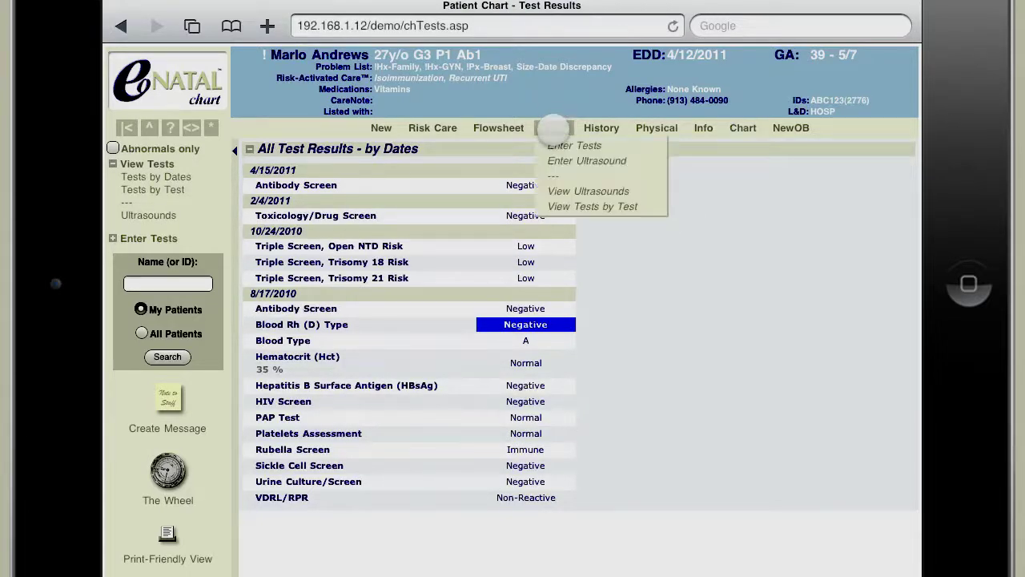
click(564, 145)
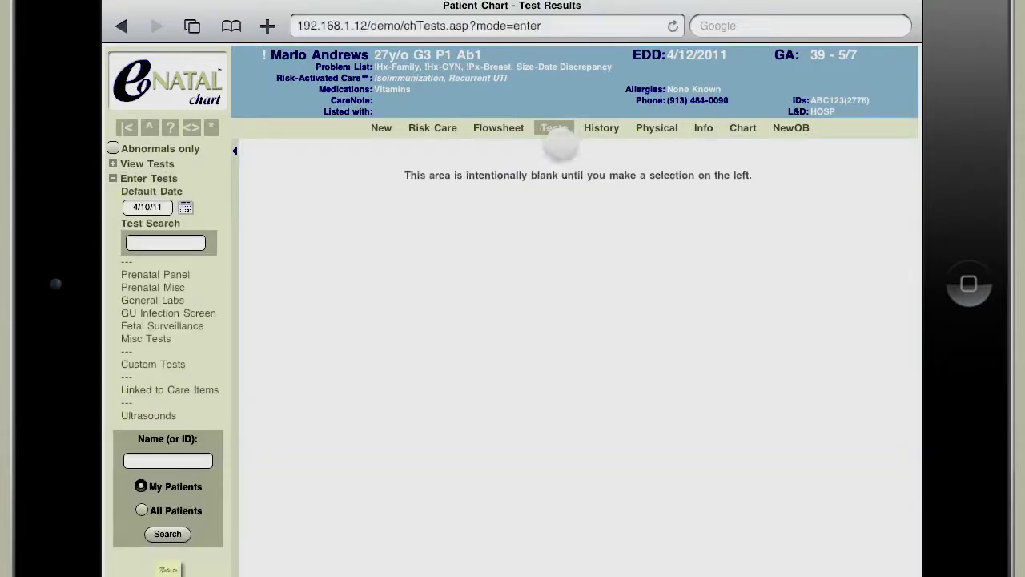
click(172, 275)
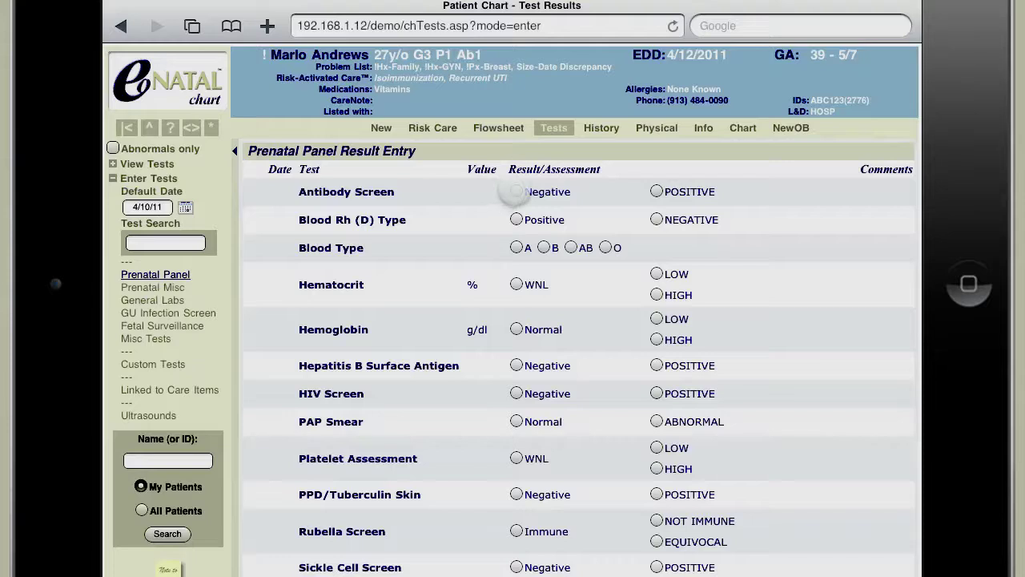
Record Antibody Screen Negative, Rh (D) NEGATIVE, Hepatitis B Surface Antigen POSITIVE, PAP Smear Normal.
click(516, 191)
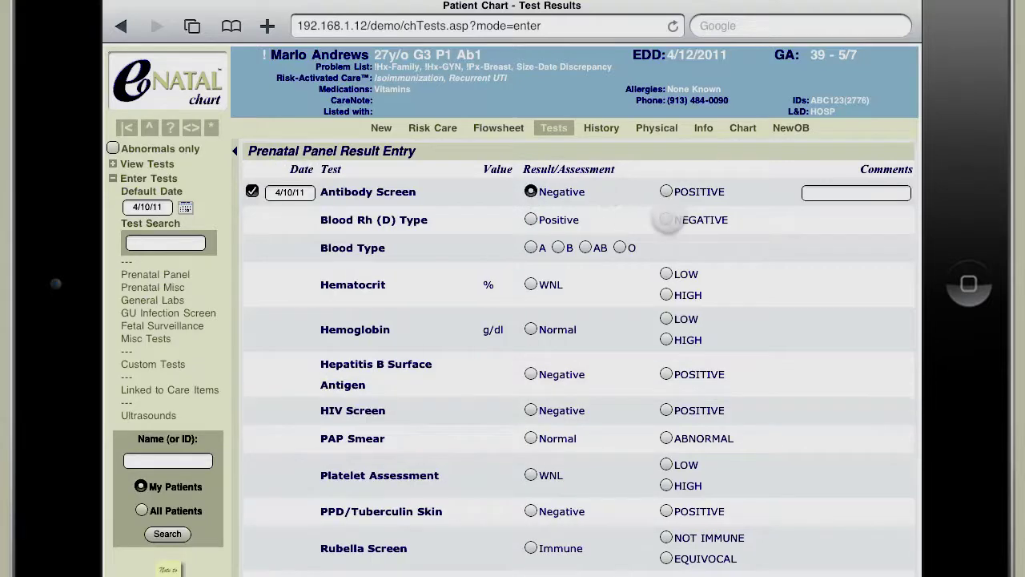
click(665, 219)
click(666, 374)
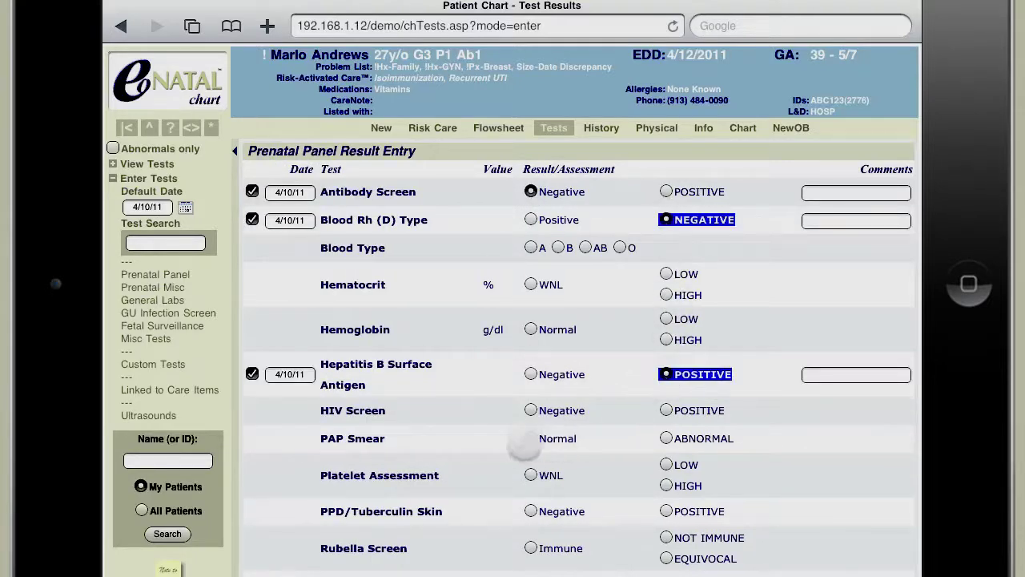
click(530, 438)
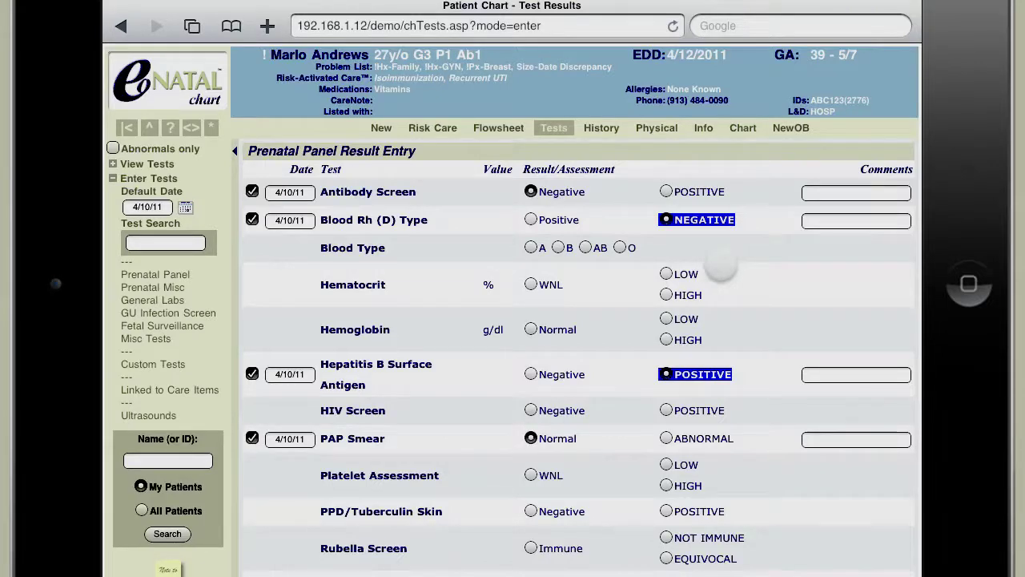
click(705, 128)
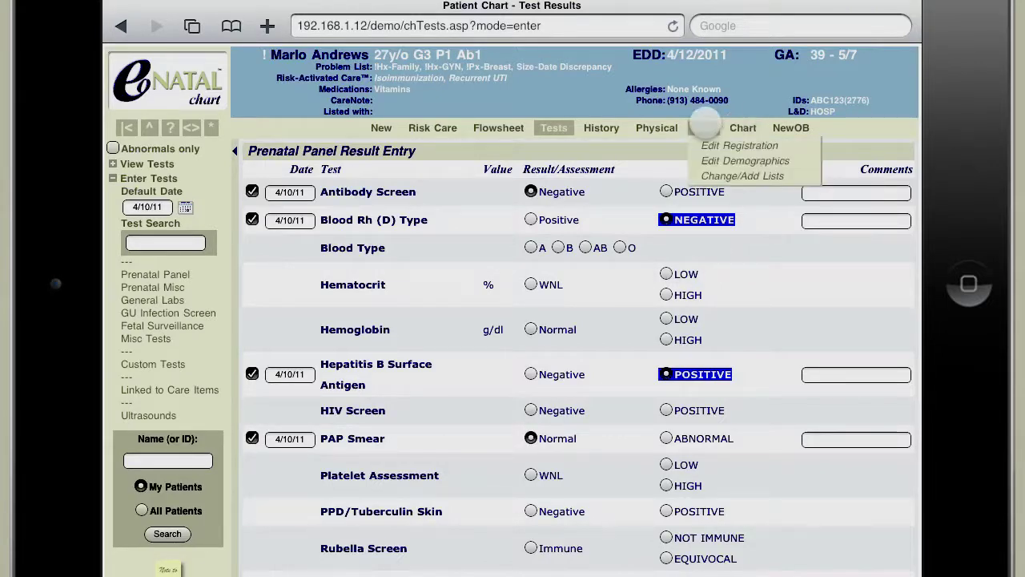
Scroll through All Patient Information, then switch to the patient's Charting page.
click(704, 128)
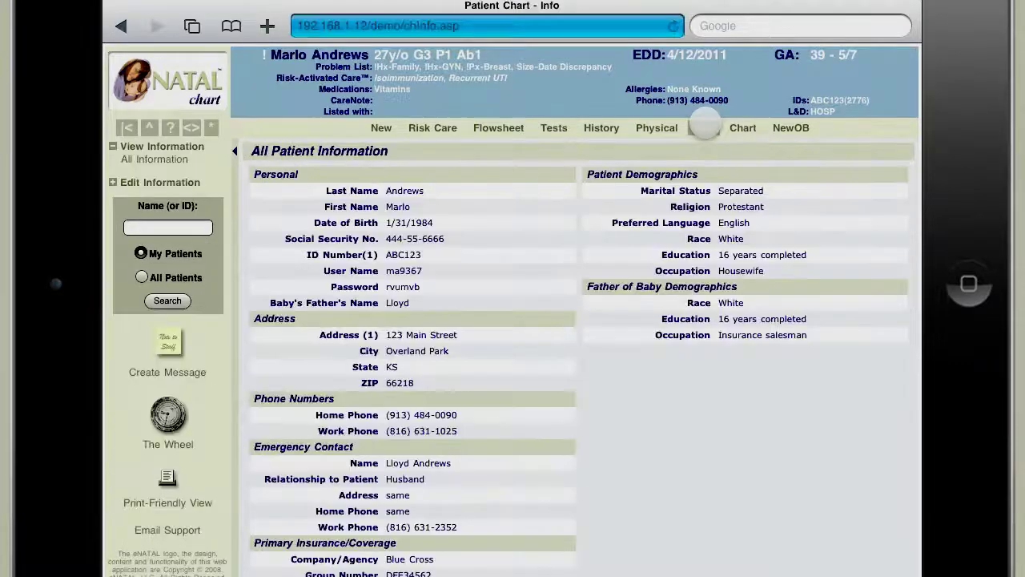
drag(675, 423, 638, 570)
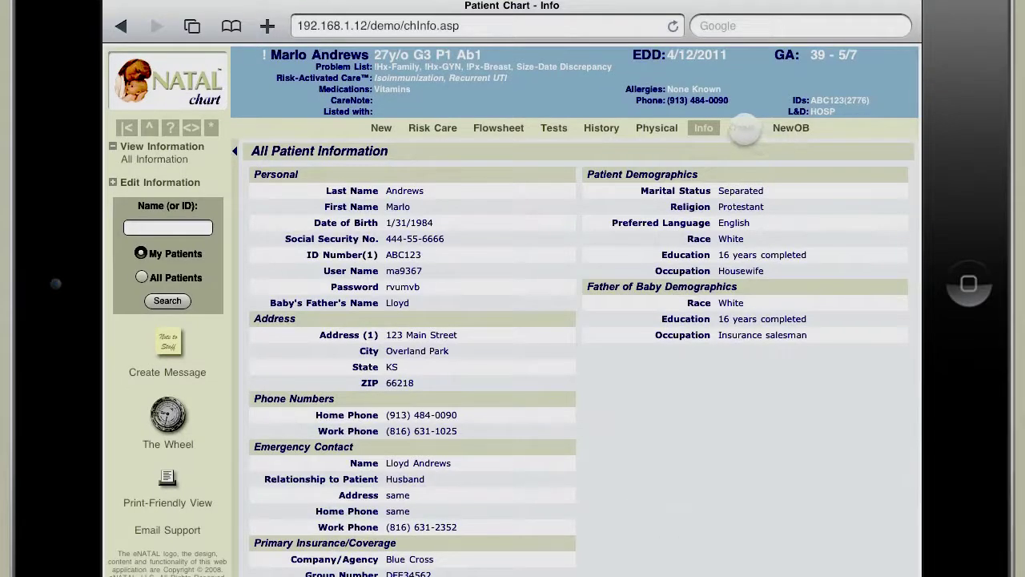
click(744, 128)
click(744, 128)
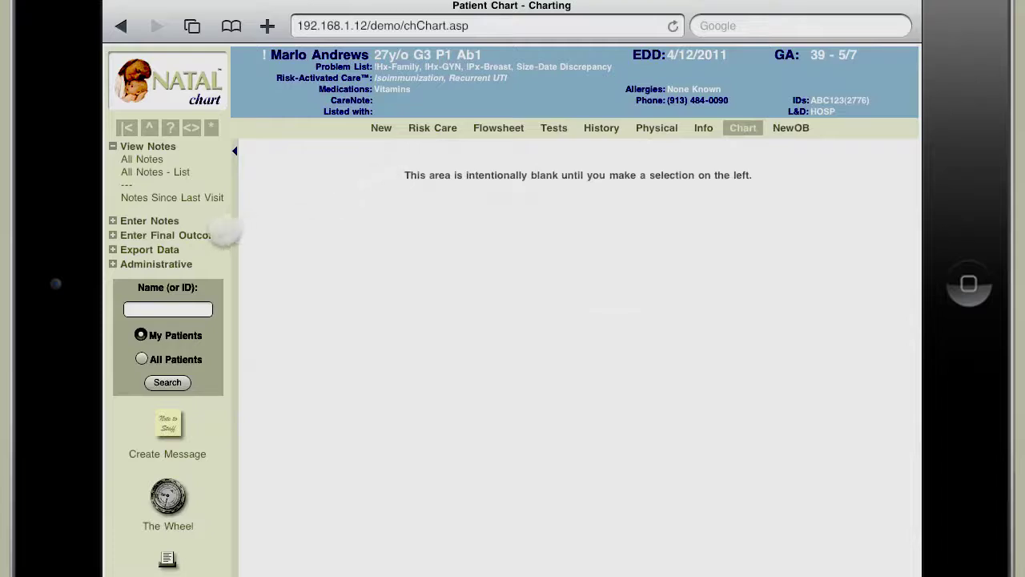
Expand the Export Data options, then return to New Items for Attention.
click(158, 250)
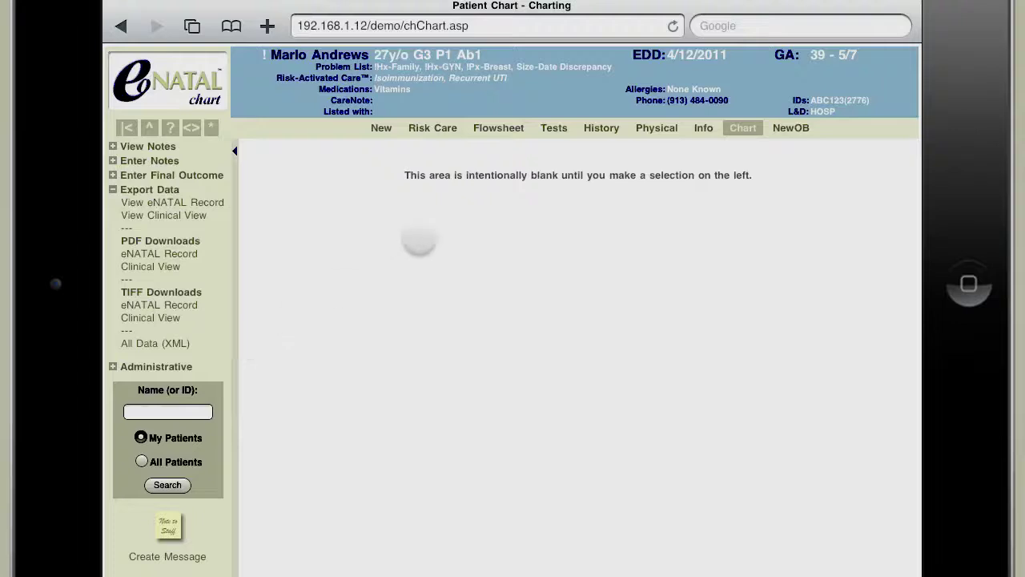
click(382, 128)
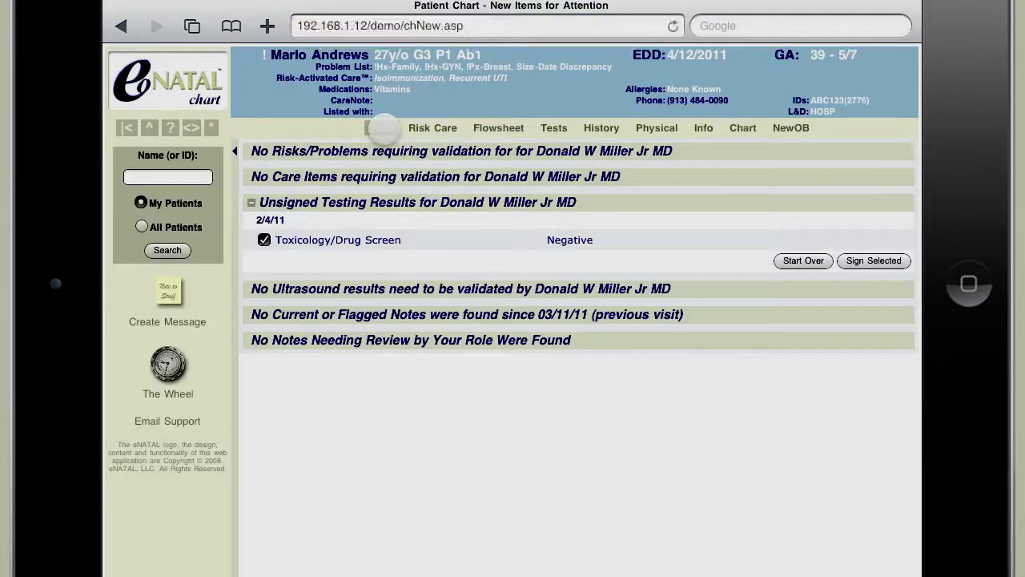